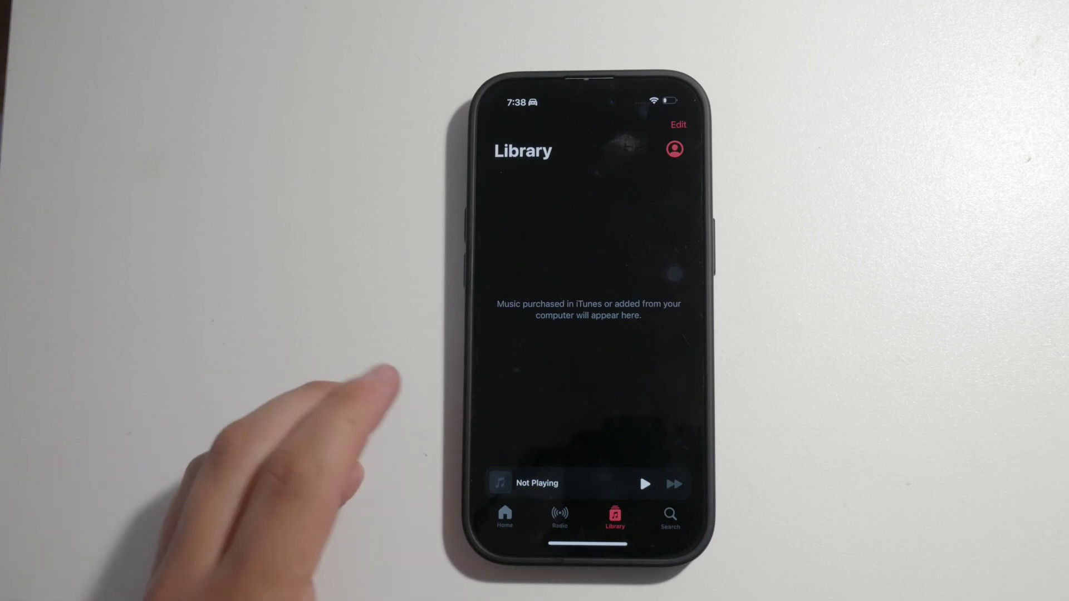
Leave Music for the Home Screen, open Settings, and scroll down to the Music entry
{"action": "left_click_drag", "start_coordinate": [585, 545], "coordinate": [586, 351]}
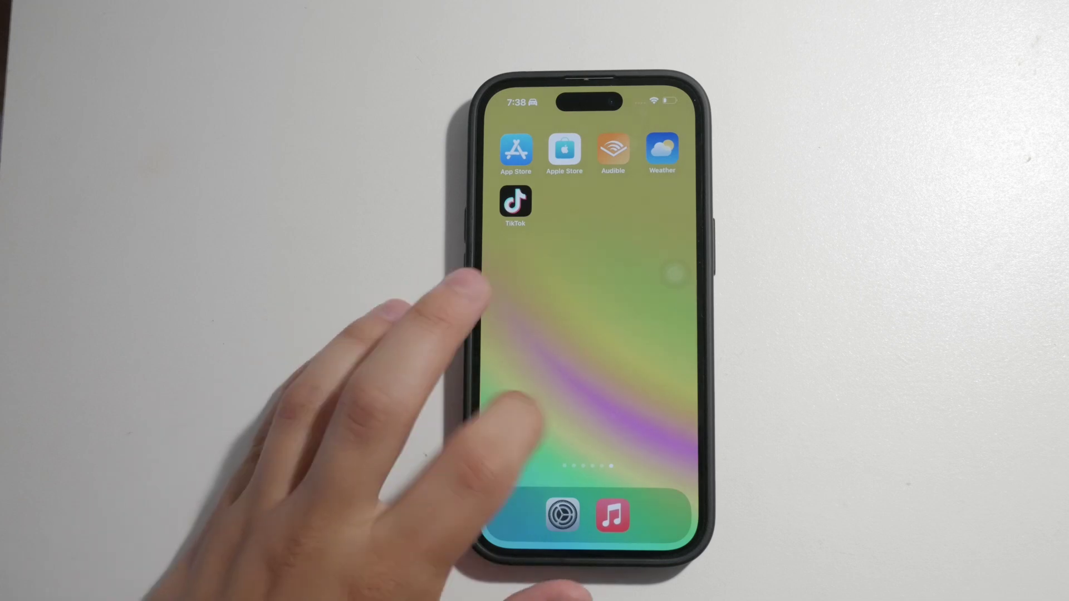
{"action": "mouse_move", "coordinate": [501, 318]}
{"action": "left_mouse_down"}
{"action": "mouse_move", "coordinate": [564, 359]}
{"action": "mouse_move", "coordinate": [602, 334]}
{"action": "mouse_move", "coordinate": [502, 335]}
{"action": "left_mouse_up"}
{"action": "left_click_drag", "start_coordinate": [602, 335], "coordinate": [501, 334]}
{"action": "left_click", "coordinate": [563, 514]}
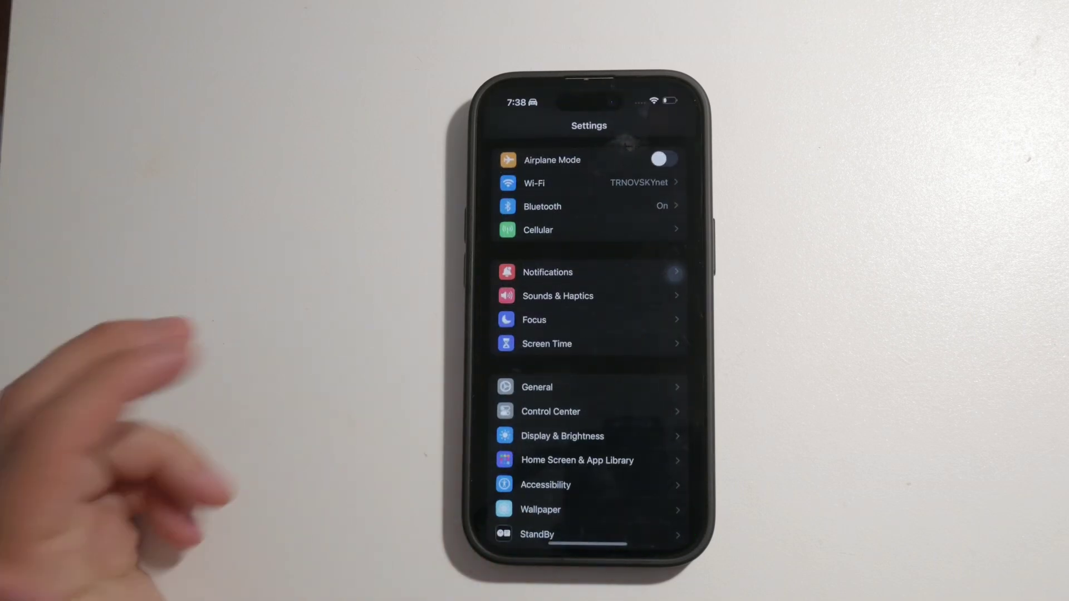
{"action": "left_click_drag", "start_coordinate": [514, 469], "coordinate": [493, 376]}
{"action": "left_click_drag", "start_coordinate": [494, 418], "coordinate": [468, 289]}
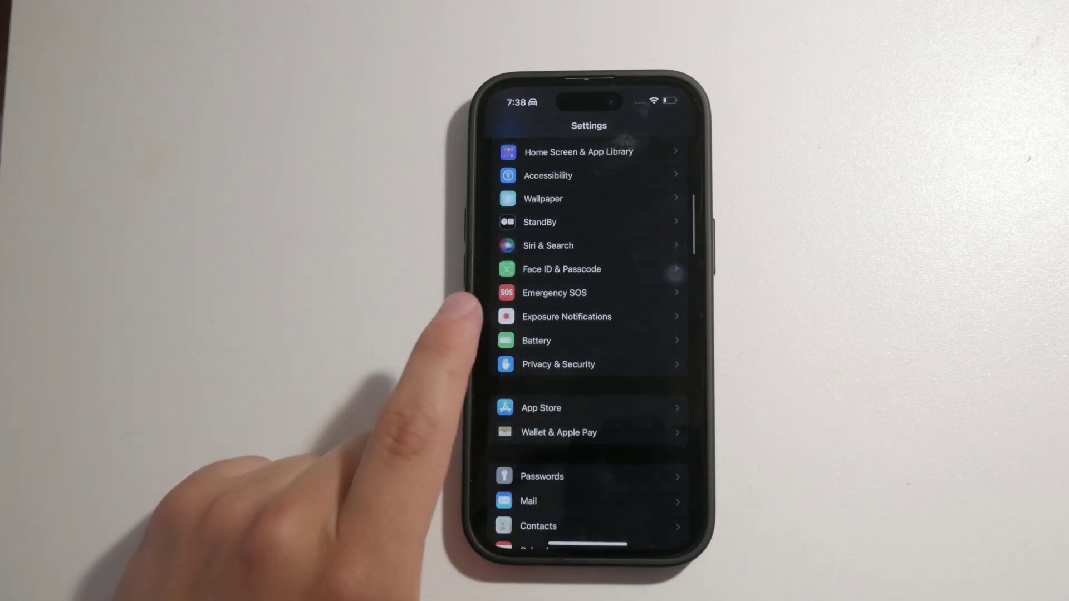
{"action": "mouse_move", "coordinate": [454, 441]}
{"action": "left_mouse_down"}
{"action": "mouse_move", "coordinate": [513, 334]}
{"action": "mouse_move", "coordinate": [454, 287]}
{"action": "left_mouse_up"}
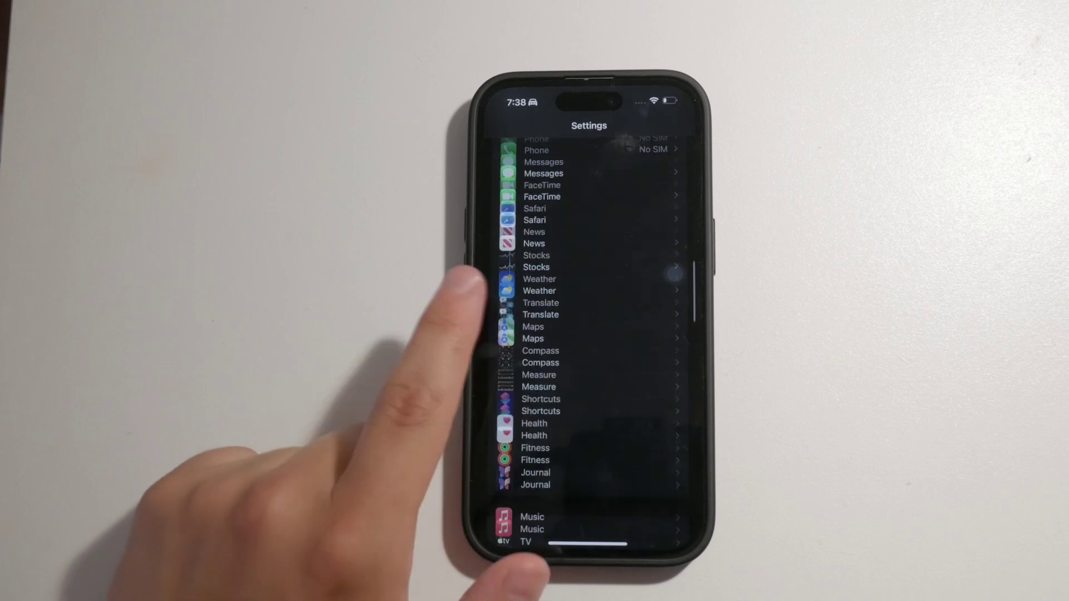
On Music's settings page, switch the Show Apple Music toggle to off
{"action": "left_click", "coordinate": [530, 352]}
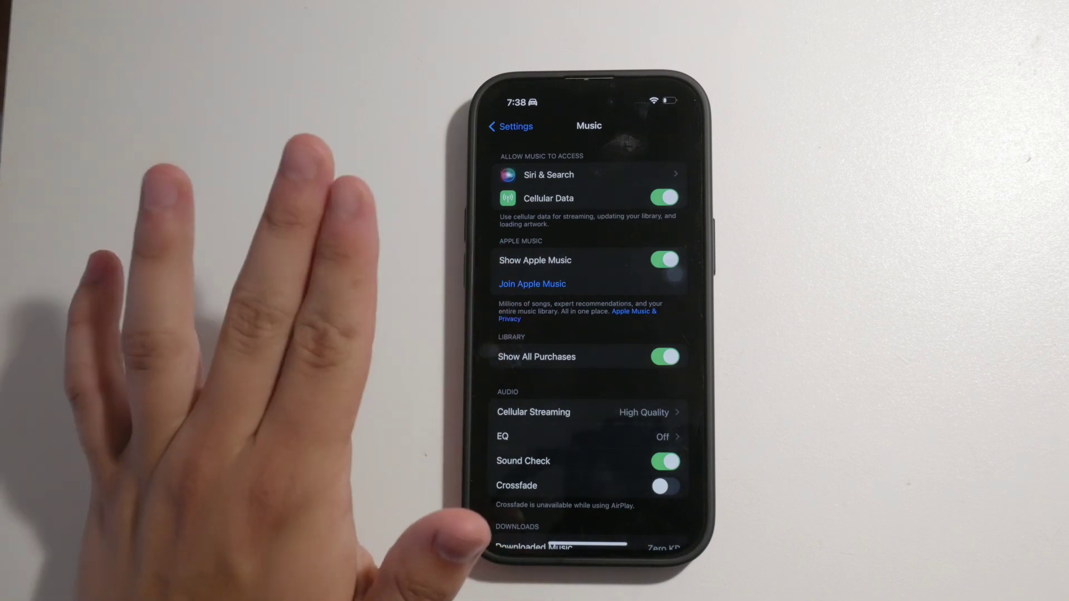
{"action": "scroll", "coordinate": [589, 334], "scroll_direction": "down", "scroll_amount": 2}
{"action": "scroll", "coordinate": [501, 329], "scroll_direction": "up", "scroll_amount": 2}
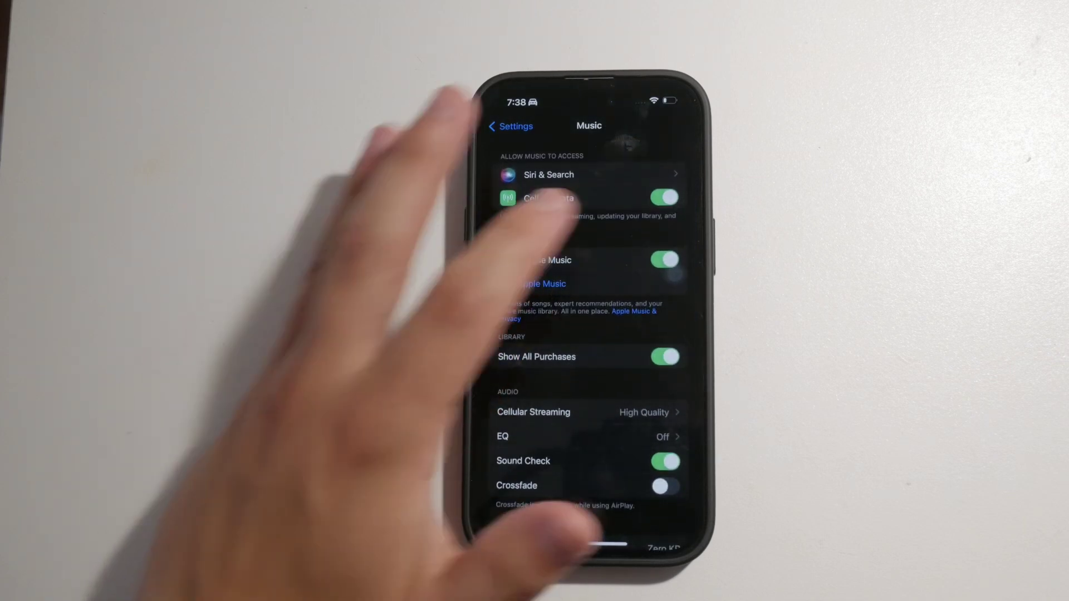
{"action": "left_click", "coordinate": [664, 260]}
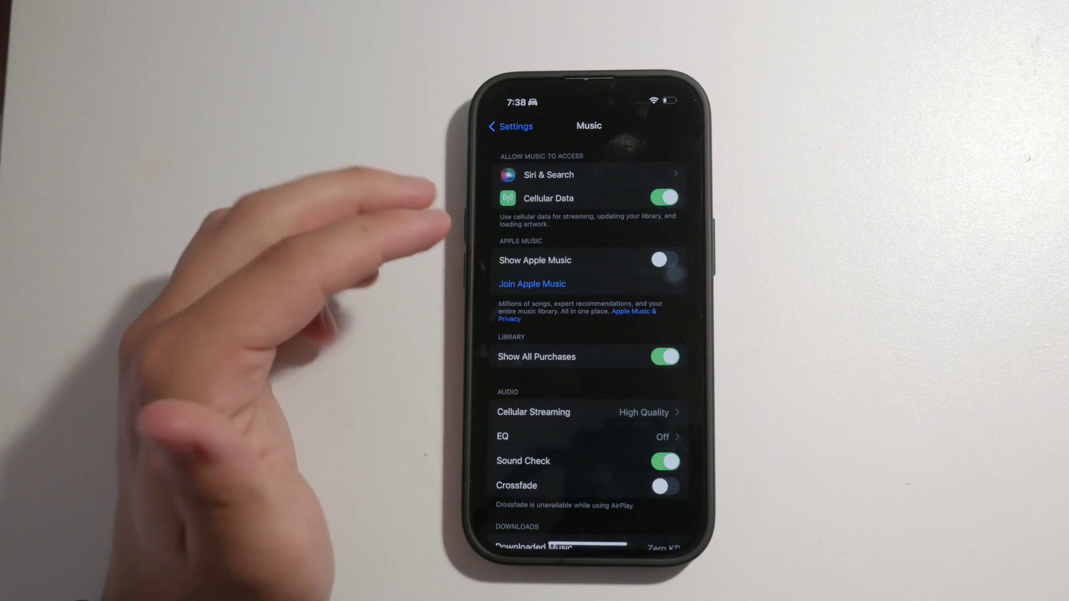
{"action": "scroll", "coordinate": [589, 334], "scroll_direction": "down", "scroll_amount": 3}
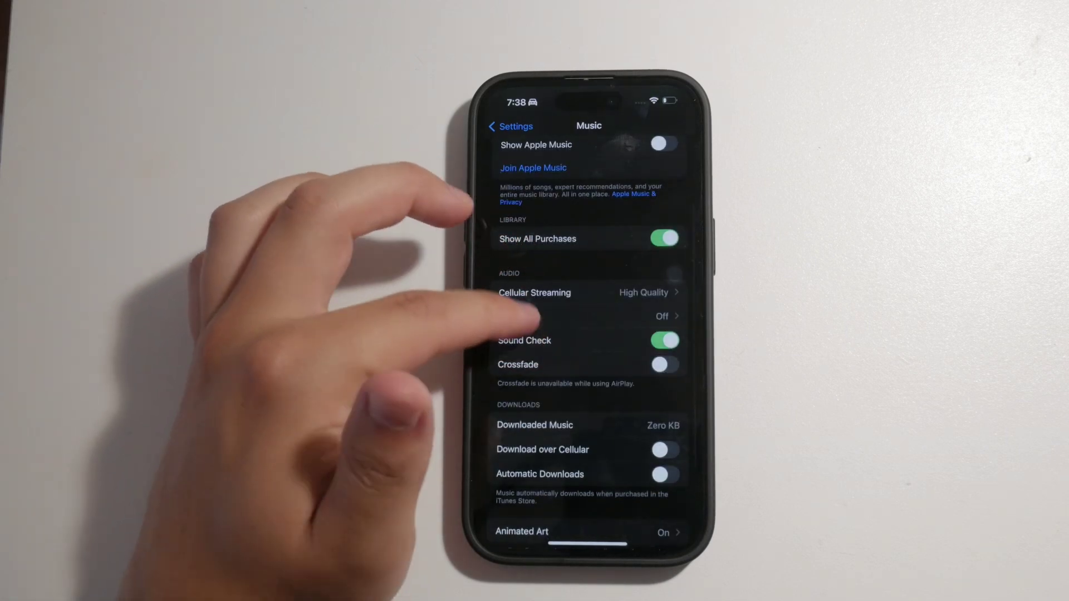
{"action": "scroll", "coordinate": [527, 314], "scroll_direction": "down", "scroll_amount": 3}
Go back to the main Settings list and open the Apple ID account page
{"action": "left_click", "coordinate": [510, 126]}
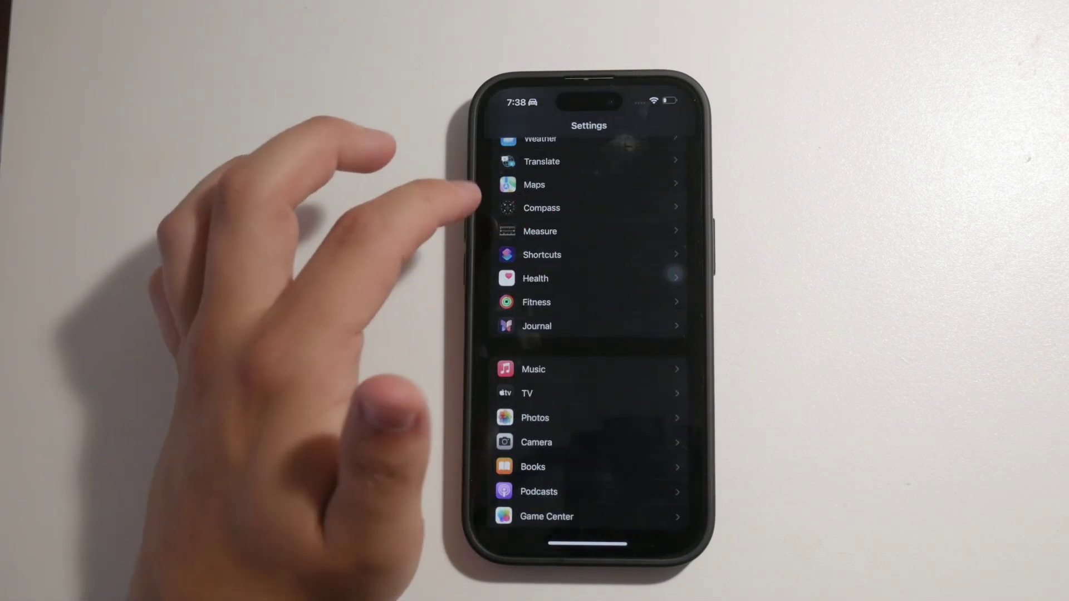
{"action": "scroll", "coordinate": [589, 334], "scroll_direction": "up", "scroll_amount": 10}
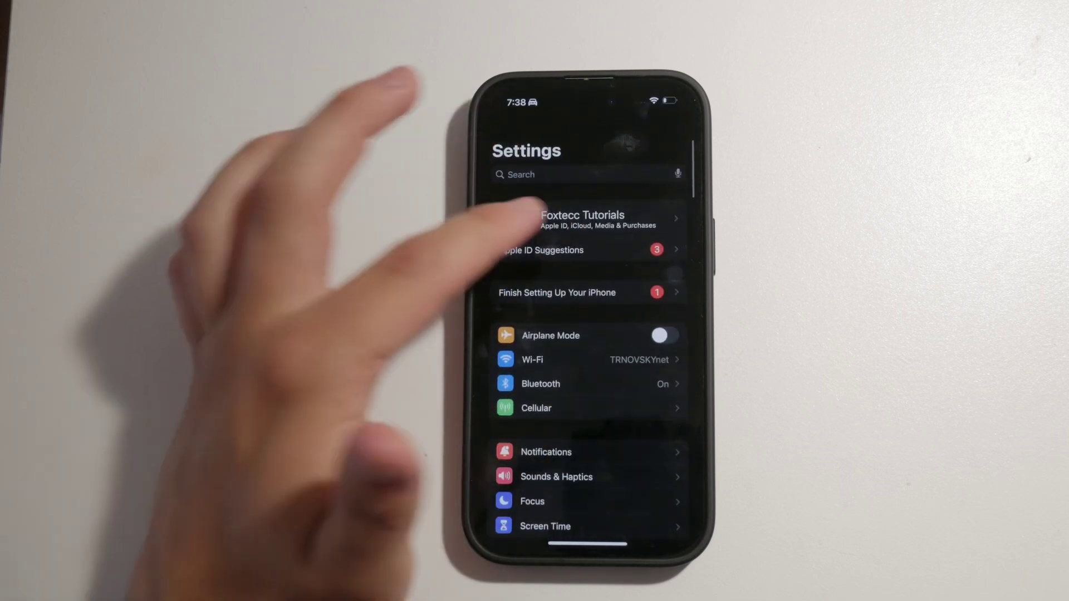
{"action": "left_click", "coordinate": [576, 220]}
{"action": "scroll", "coordinate": [527, 244], "scroll_direction": "down", "scroll_amount": 1}
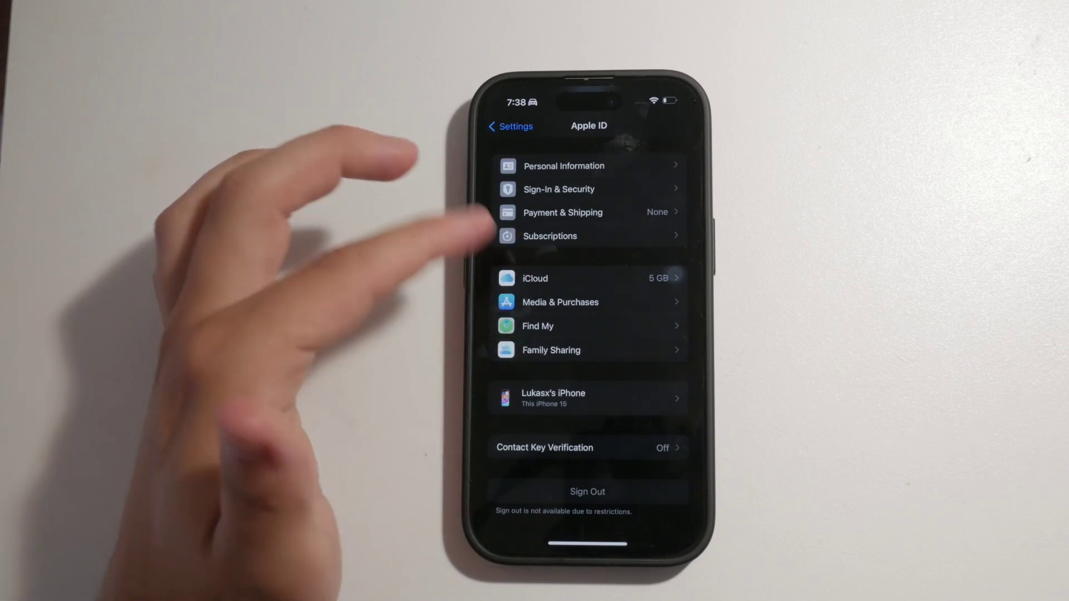
{"action": "scroll", "coordinate": [531, 321], "scroll_direction": "up", "scroll_amount": 2}
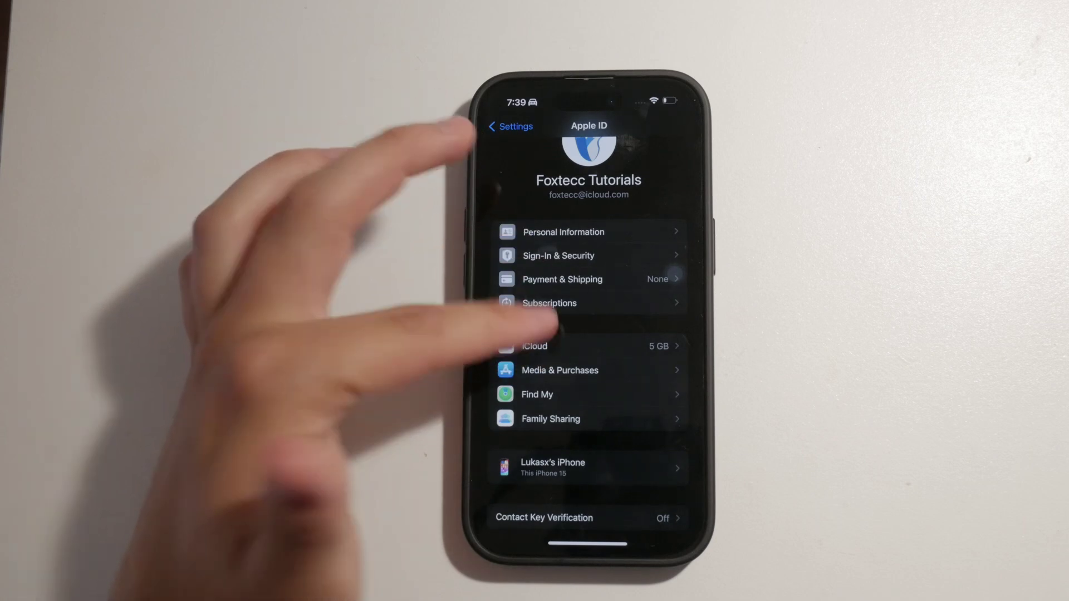
In iCloud's full list of apps, turn off iCloud syncing for Music
{"action": "left_click", "coordinate": [535, 346]}
{"action": "left_click", "coordinate": [526, 420]}
{"action": "scroll", "coordinate": [586, 334], "scroll_direction": "down", "scroll_amount": 5}
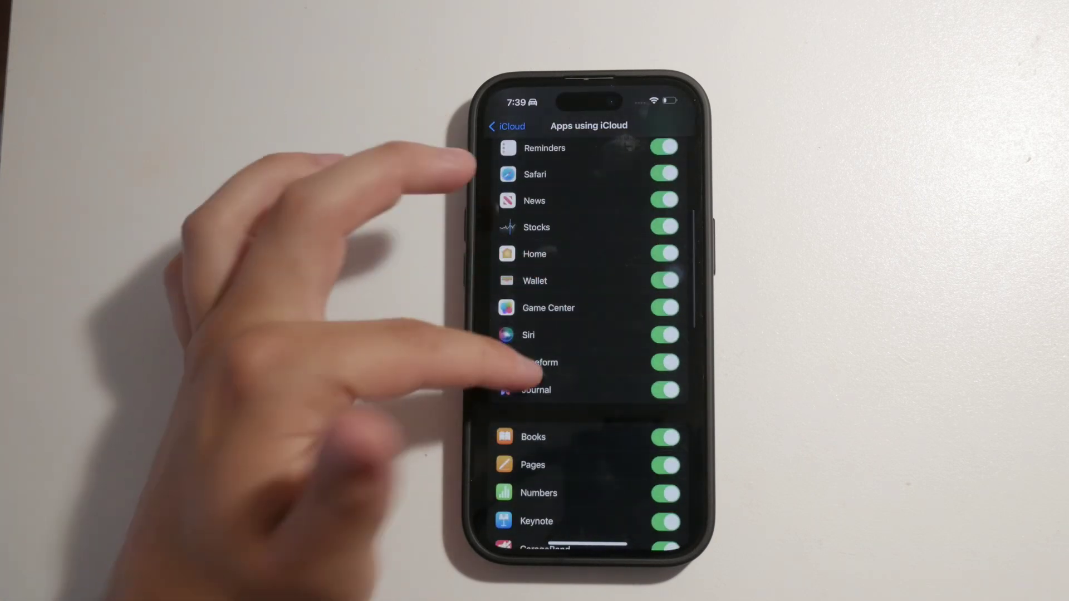
{"action": "scroll", "coordinate": [585, 334], "scroll_direction": "down", "scroll_amount": 3}
{"action": "scroll", "coordinate": [584, 334], "scroll_direction": "down", "scroll_amount": 2}
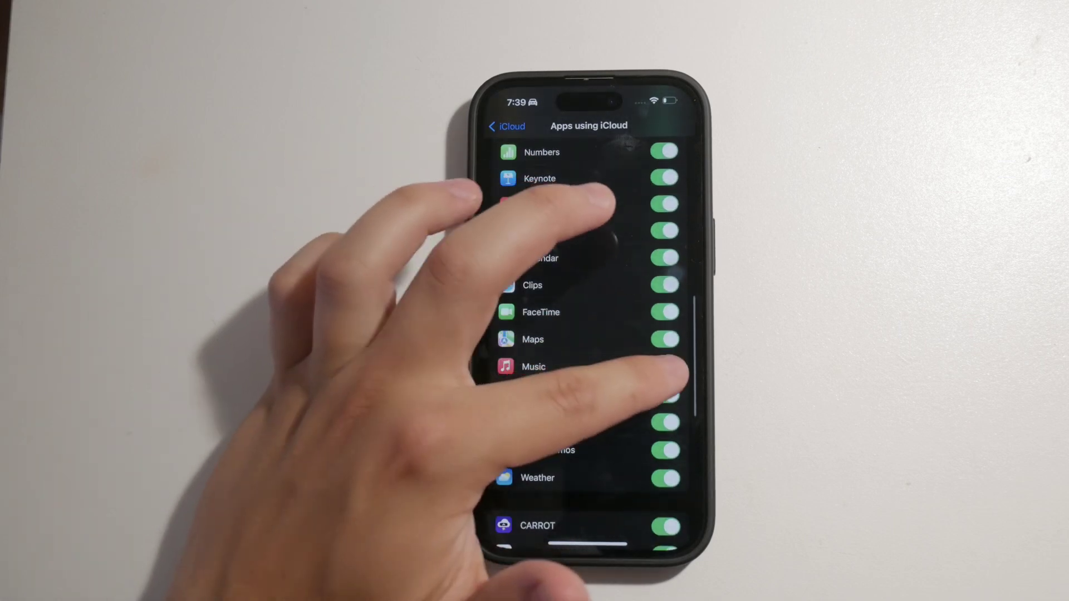
{"action": "left_click", "coordinate": [665, 367]}
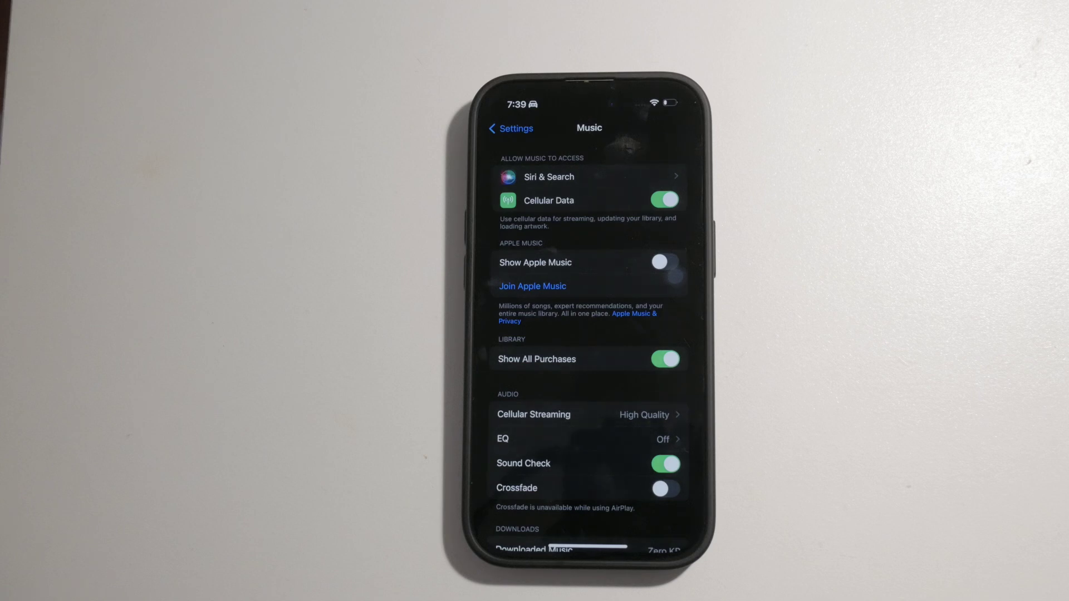
Close Settings to the Home Screen and flip to its last page of apps
{"action": "left_click_drag", "start_coordinate": [590, 548], "coordinate": [585, 352]}
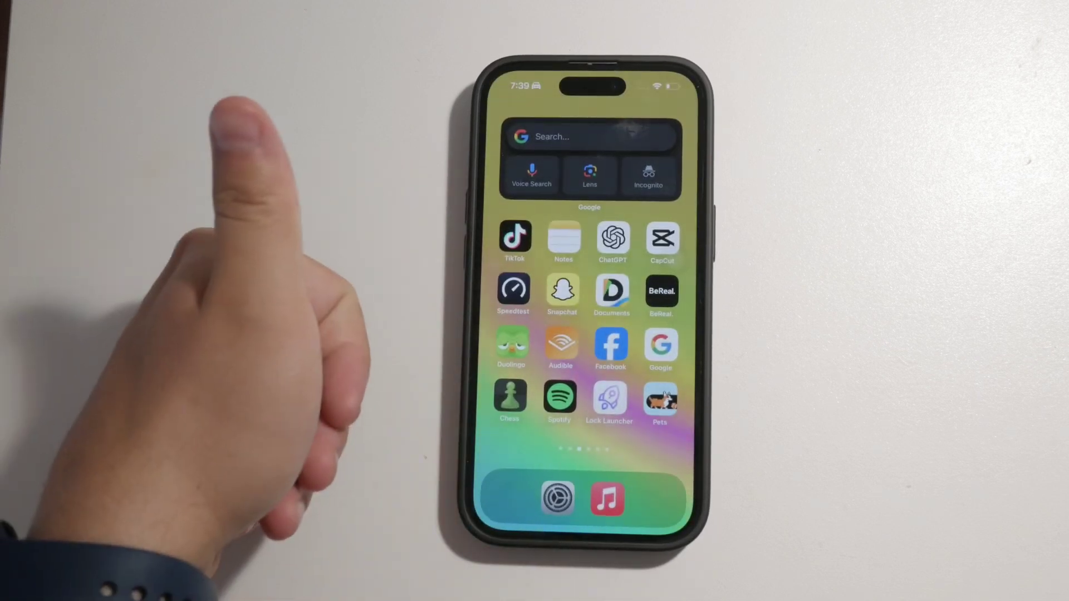
{"action": "left_click_drag", "start_coordinate": [651, 351], "coordinate": [518, 350]}
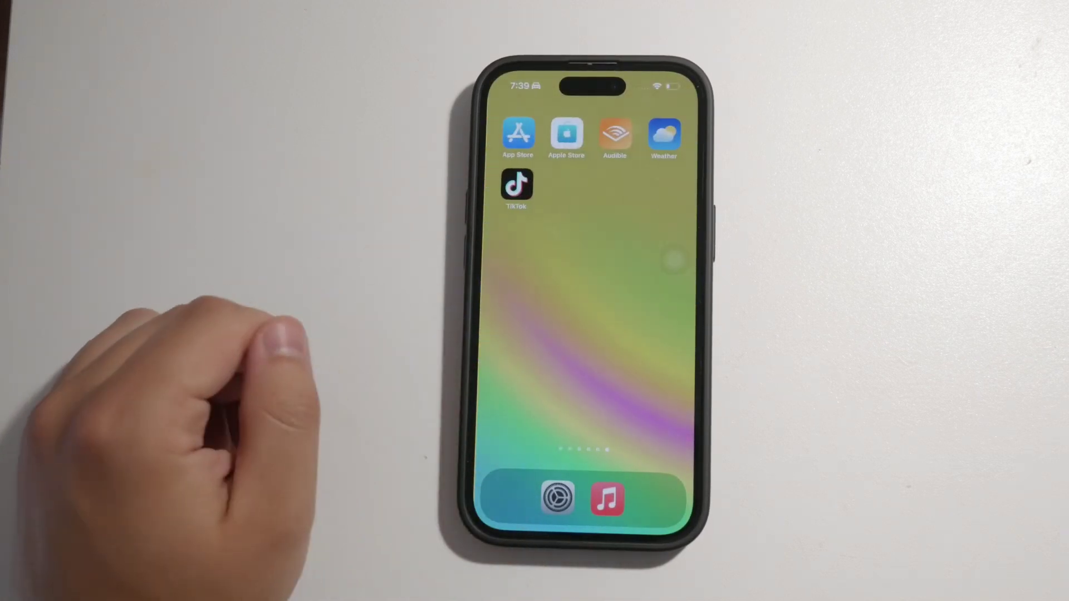